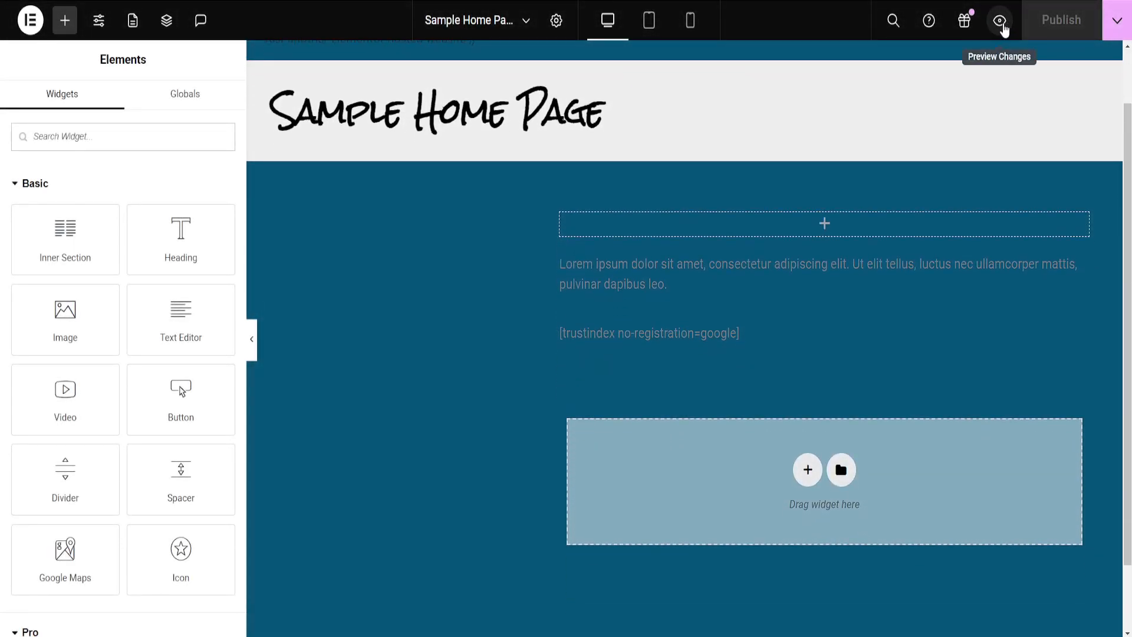
Preview the Sample Home Page as the live front-end site from Elementor
left_click(999, 20)
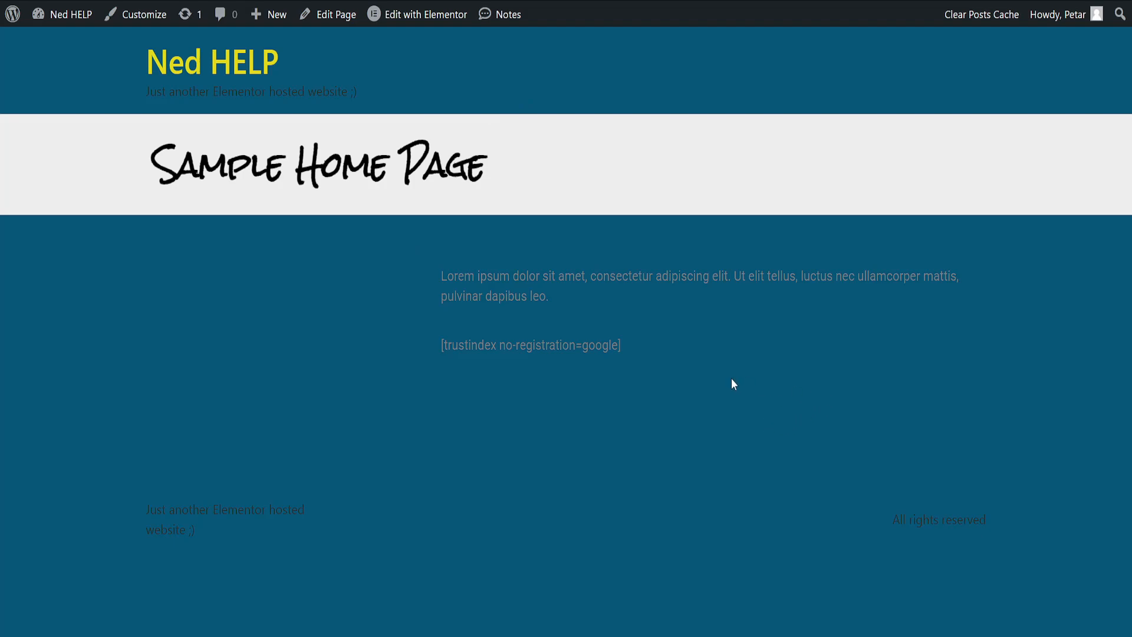
View the home page's HTML source in Chrome, then return to the Elementor editor
right_click(326, 301)
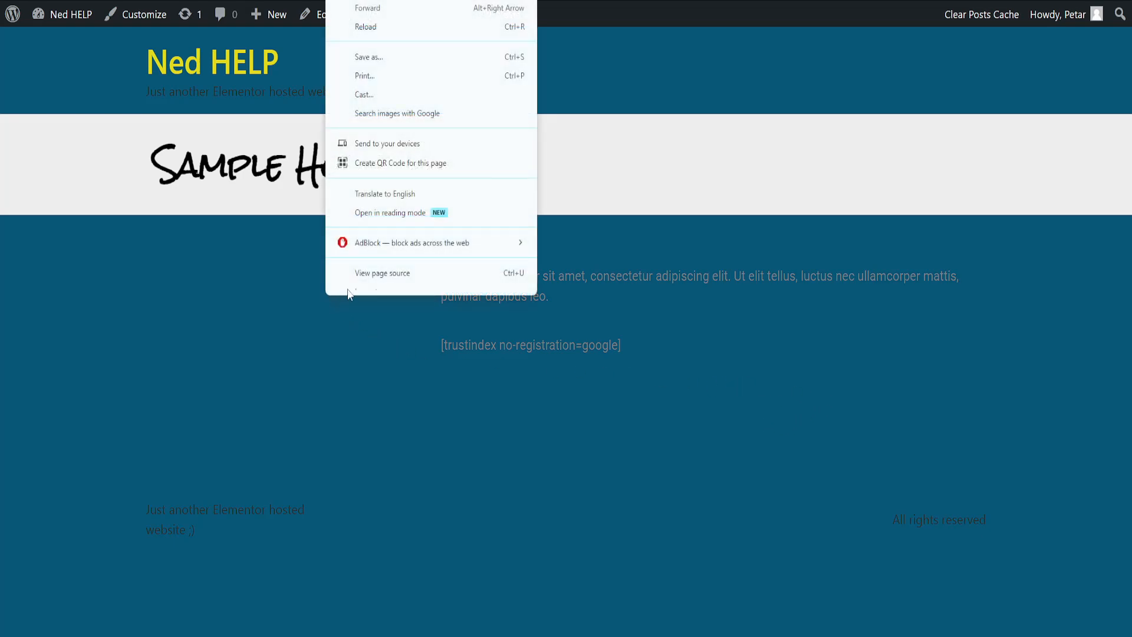
left_click(386, 264)
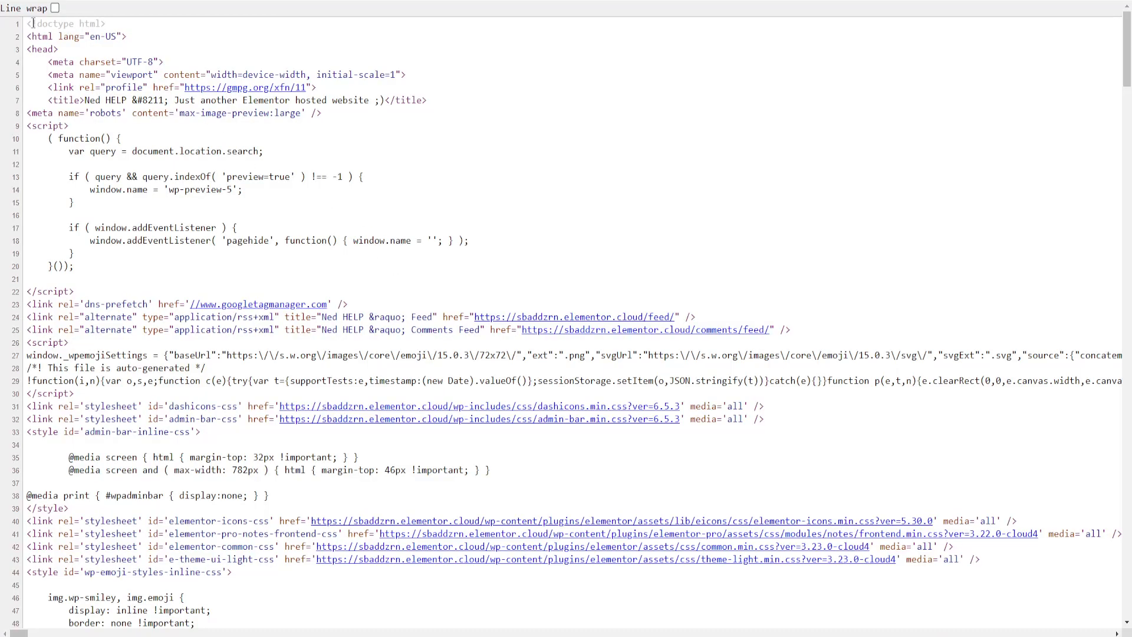
scroll(327, 334, "down", 15)
scroll(328, 334, "down", 15)
scroll(327, 334, "down", 15)
scroll(327, 334, "down", 10)
scroll(327, 337, "down", 15)
scroll(327, 337, "down", 8)
scroll(380, 142, "down", 3)
scroll(380, 141, "down", 8)
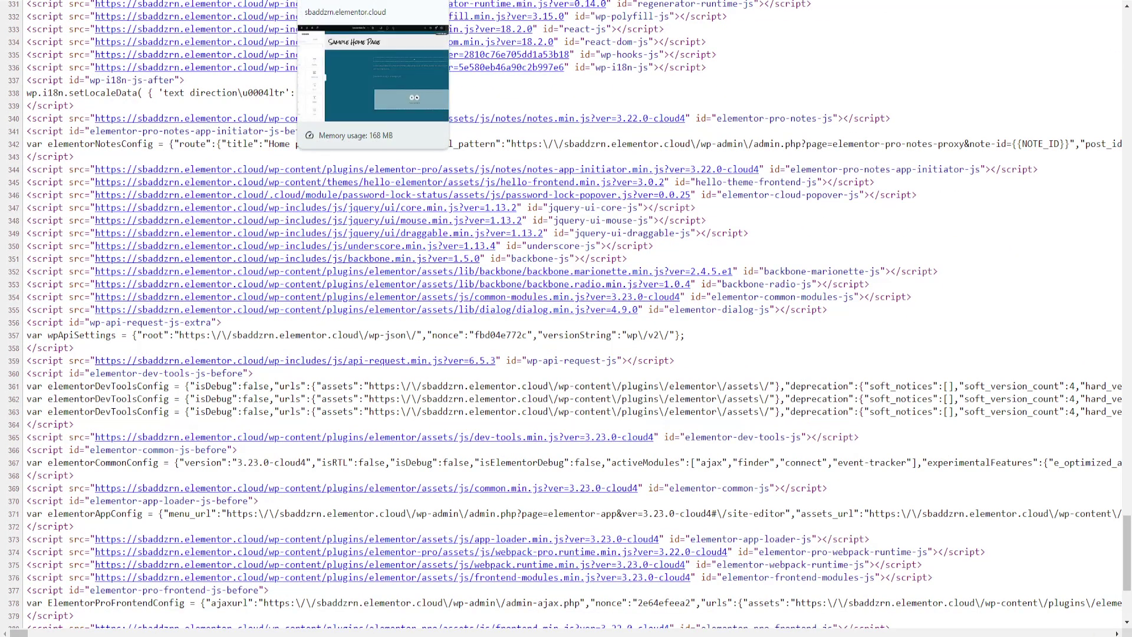
left_click(350, 2)
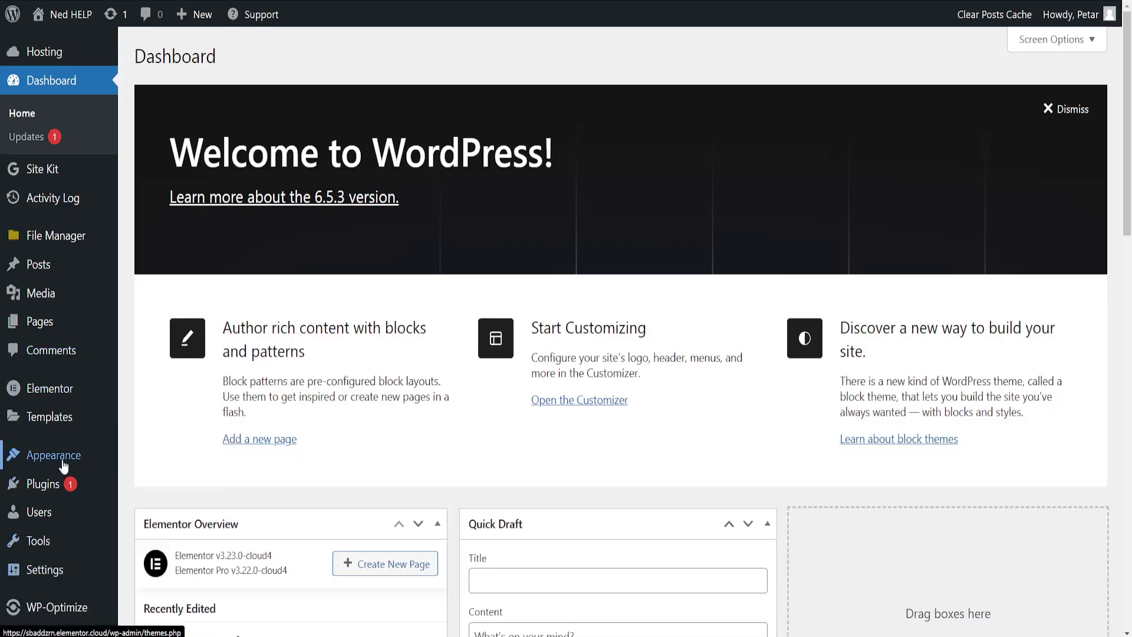
mouse_move(43, 484)
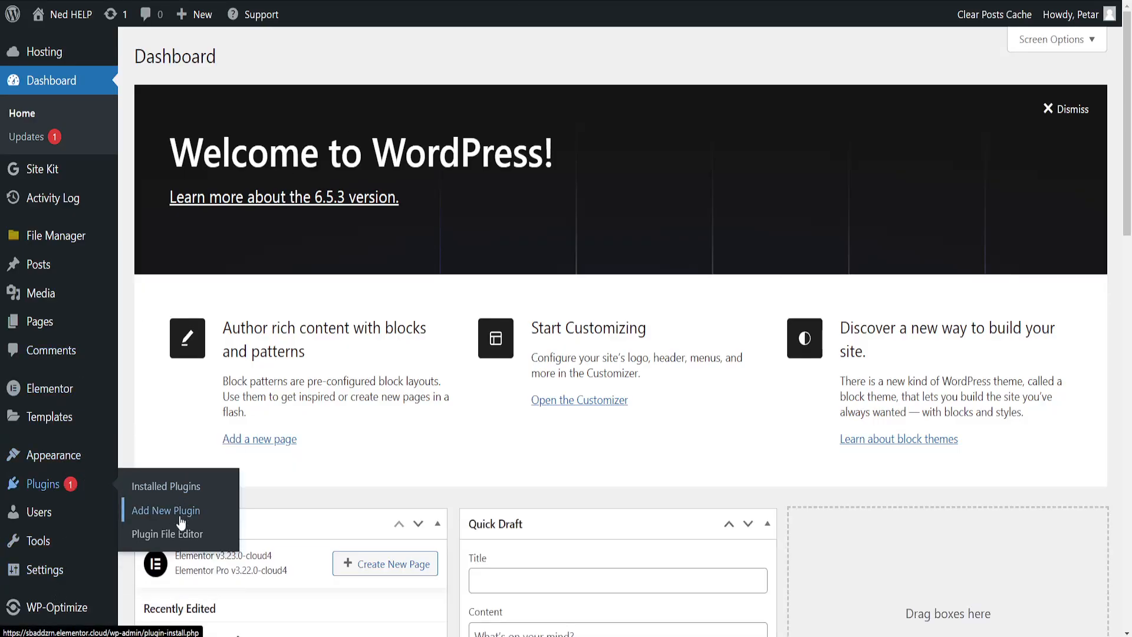
Go to Add New Plugin and search the plugin directory for 'simply static'
left_click(178, 513)
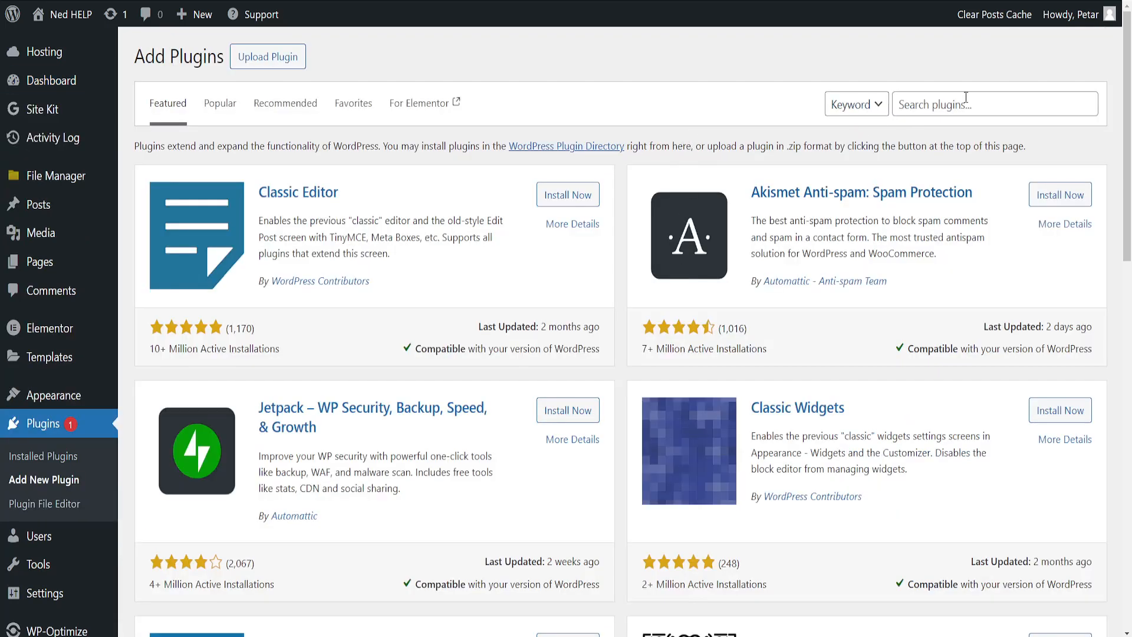
left_click(966, 104)
type("simply static")
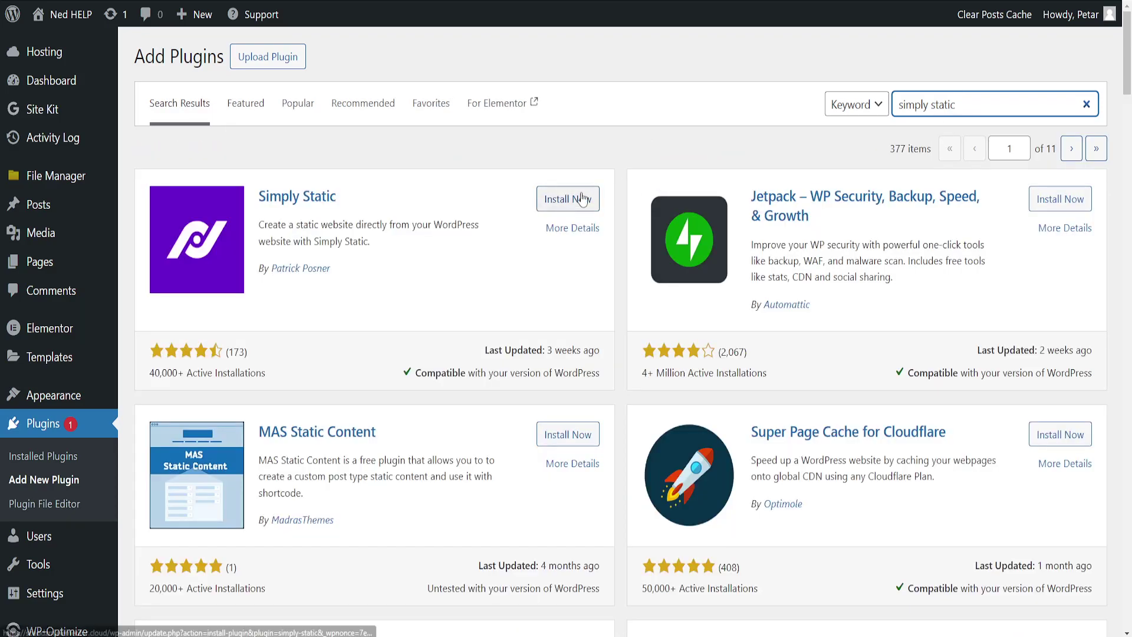
Install the Simply Static plugin and activate it
left_click(567, 198)
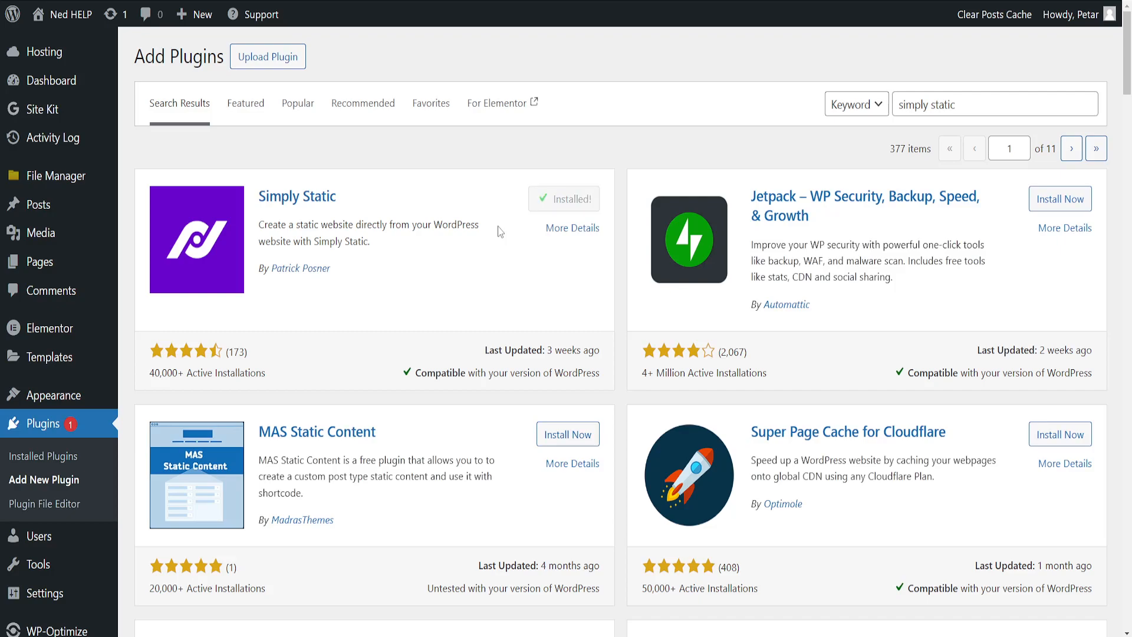
left_click(557, 199)
scroll(473, 334, "down", 3)
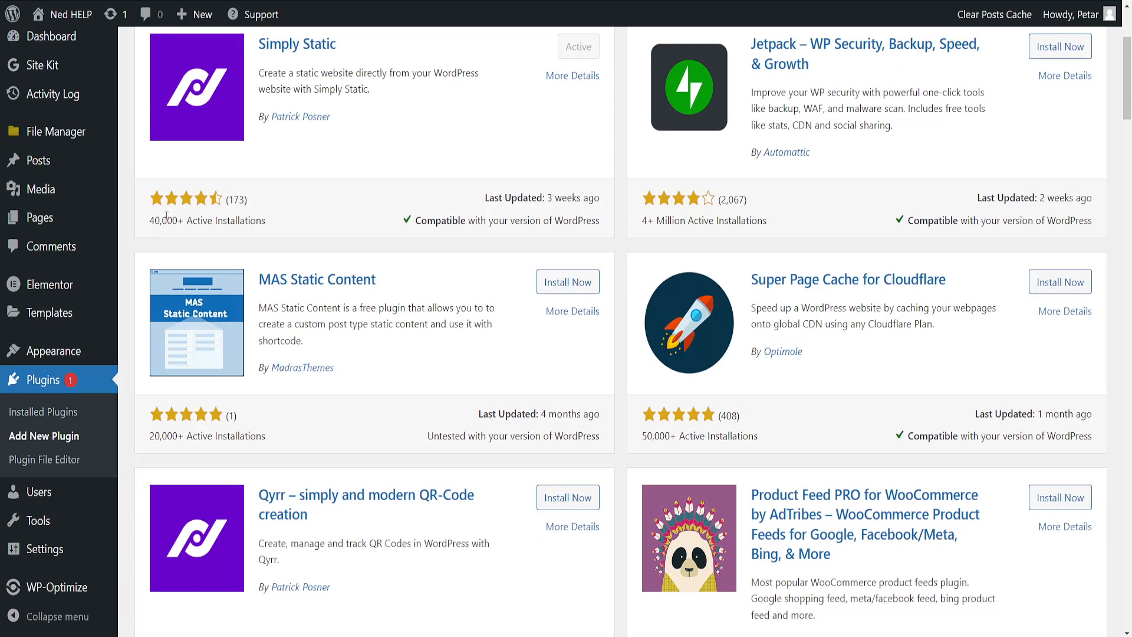
scroll(373, 189, "down", 1)
scroll(177, 354, "down", 1)
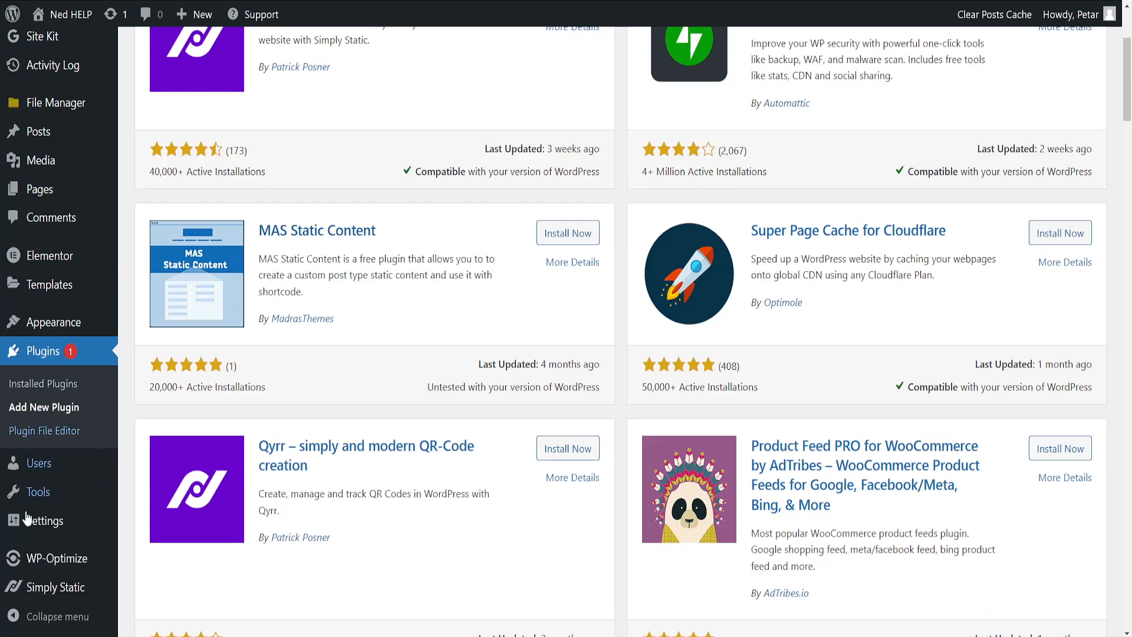
scroll(10, 526, "down", 1)
Start generating the site's static HTML files from the Simply Static page
left_click(39, 596)
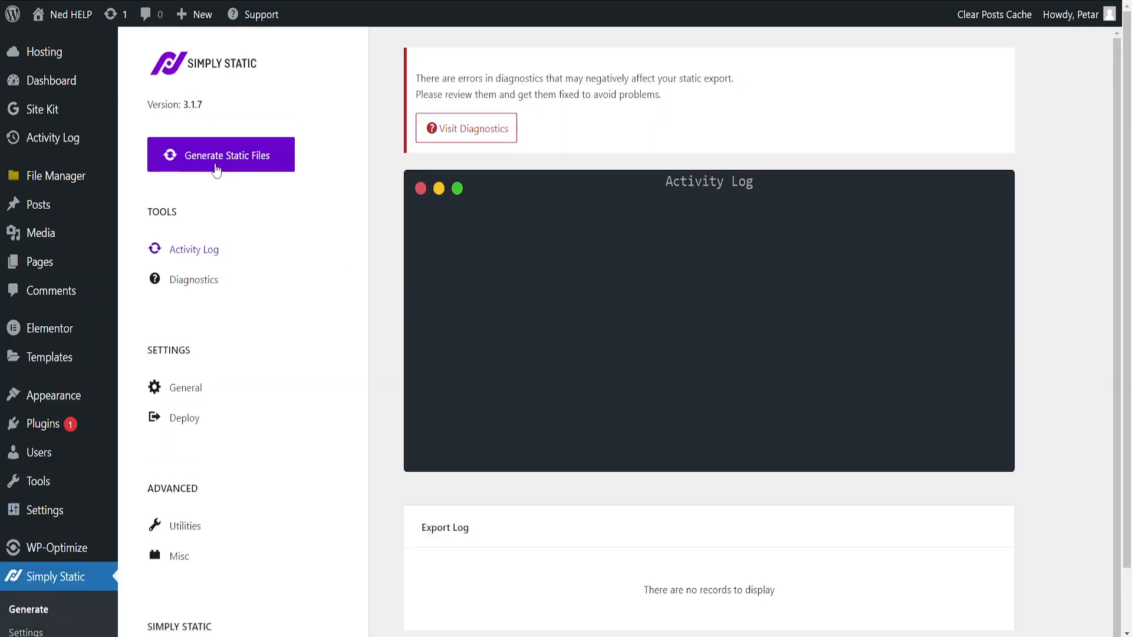
left_click(228, 163)
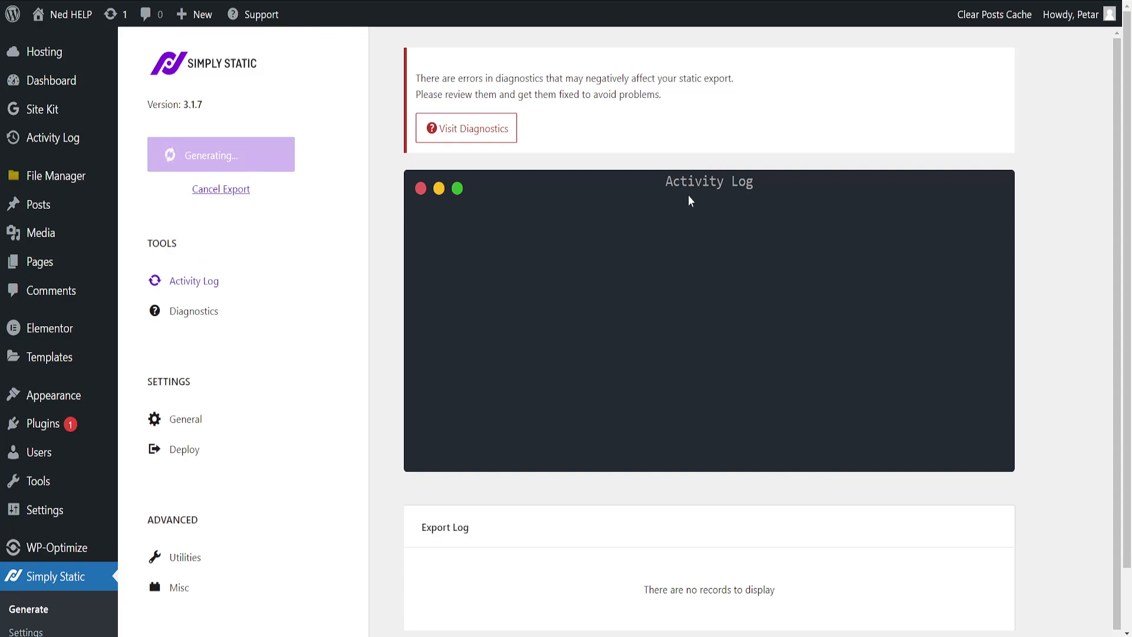
scroll(693, 265, "down", 1)
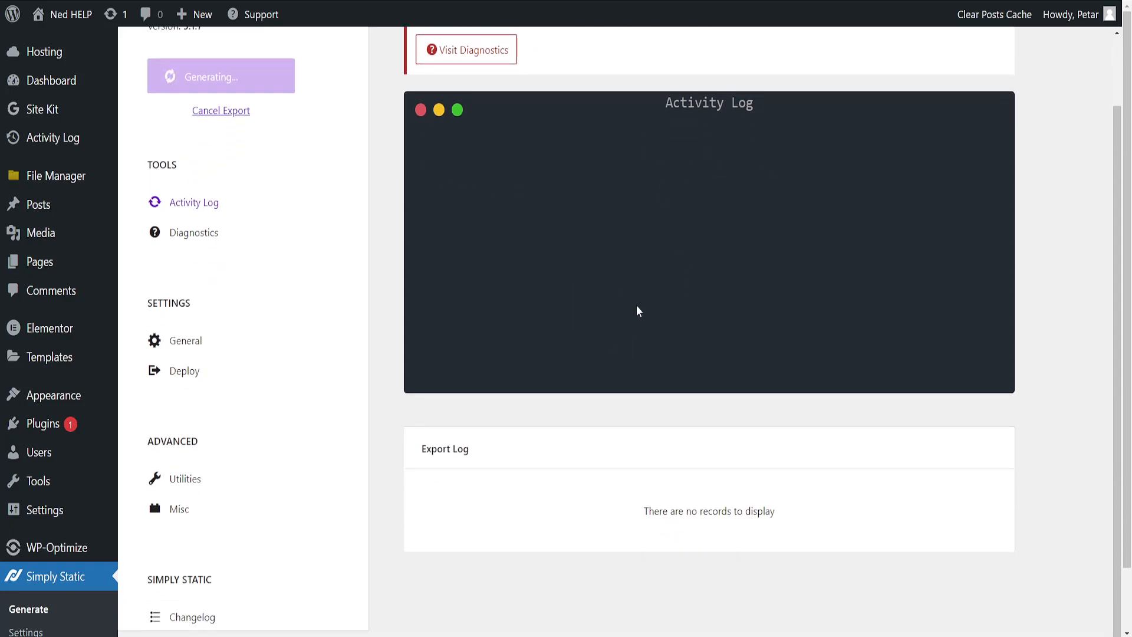
scroll(636, 304, "up", 1)
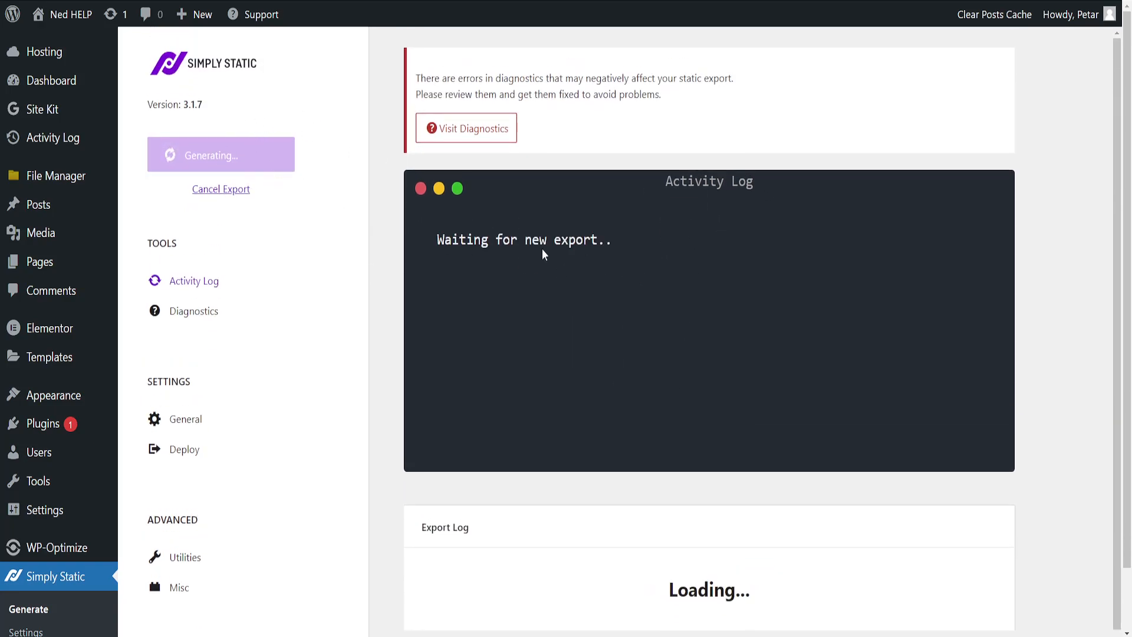
scroll(590, 283, "down", 1)
scroll(597, 280, "down", 3)
scroll(574, 277, "down", 4)
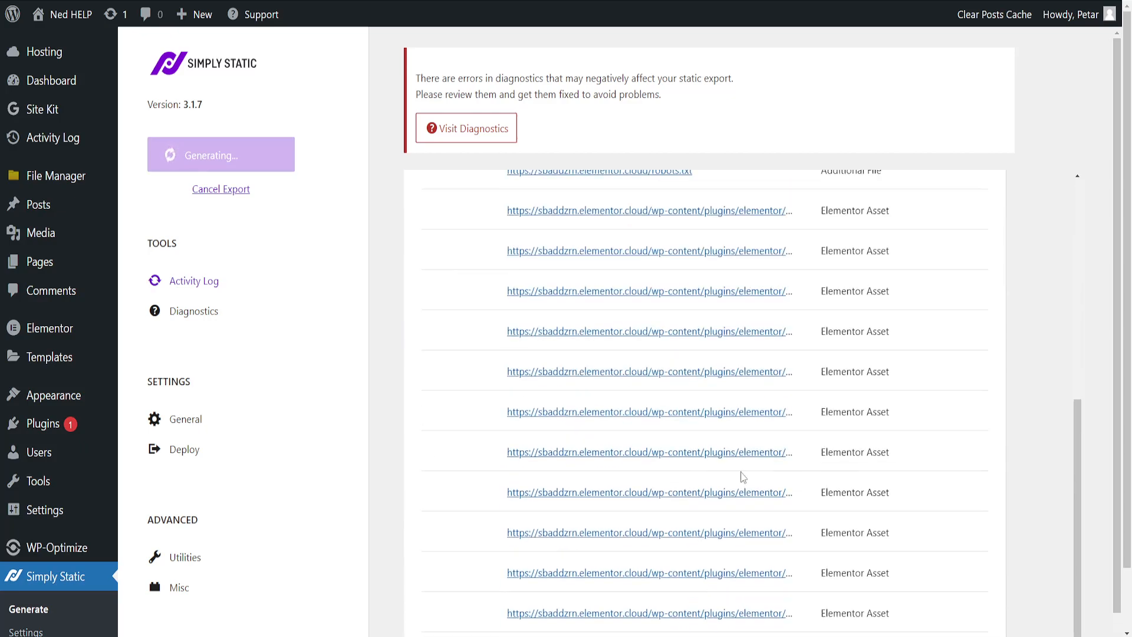
scroll(762, 480, "up", 3)
scroll(531, 354, "up", 5)
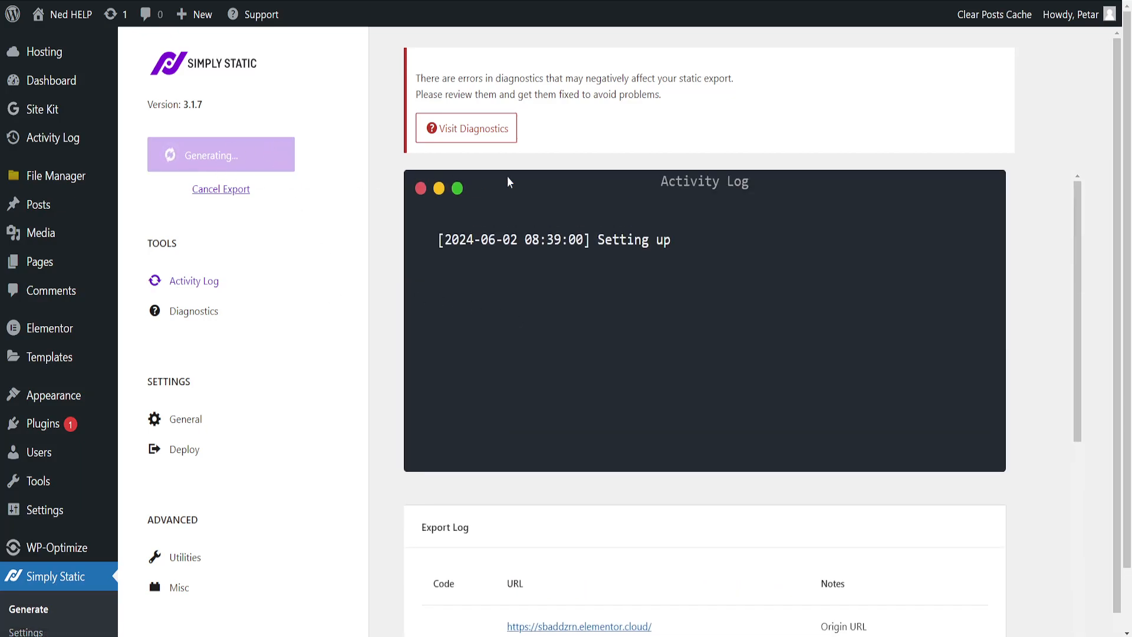